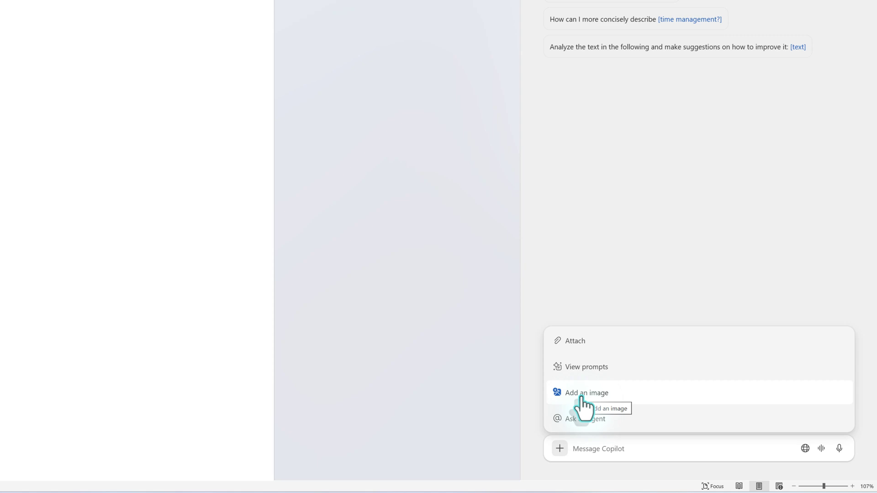
# - Bring up the image-attachment choices from the Copilot message box's + button
pyautogui.click(584, 397)
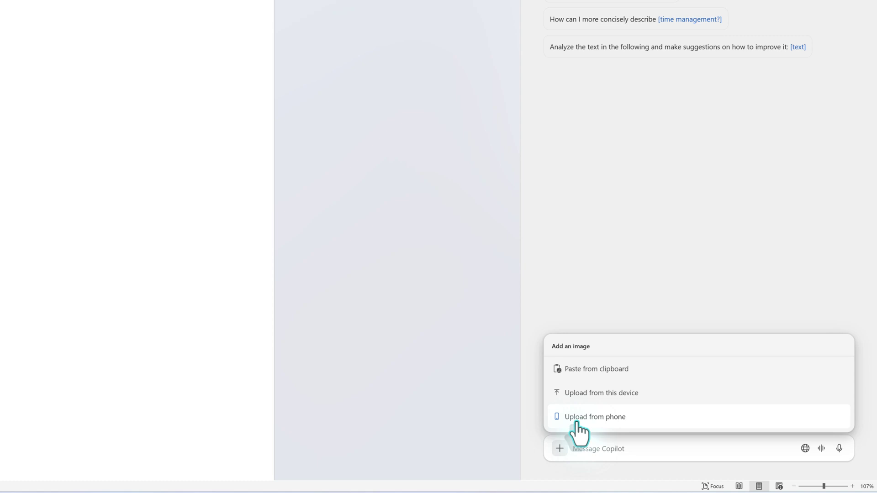
# - Attach the handwritten notes photo to Copilot using Upload from phone
pyautogui.click(578, 420)
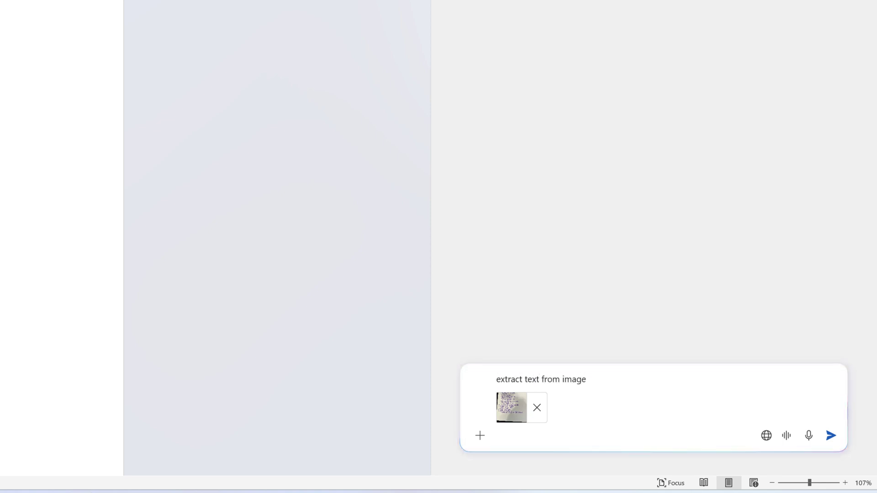
# - Send Copilot the prompt 'extract text from image' for the attached notes photo
pyautogui.press('Return')
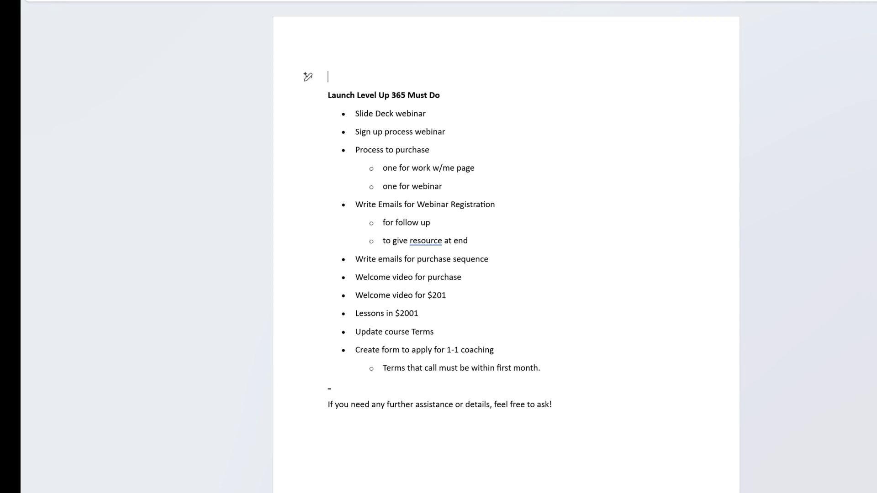
# - Replace the misread '$201' and '$2001' with 'Skool' in the two list items
pyautogui.doubleClick(436, 295)
pyautogui.write('S')
pyautogui.doubleClick(406, 313)
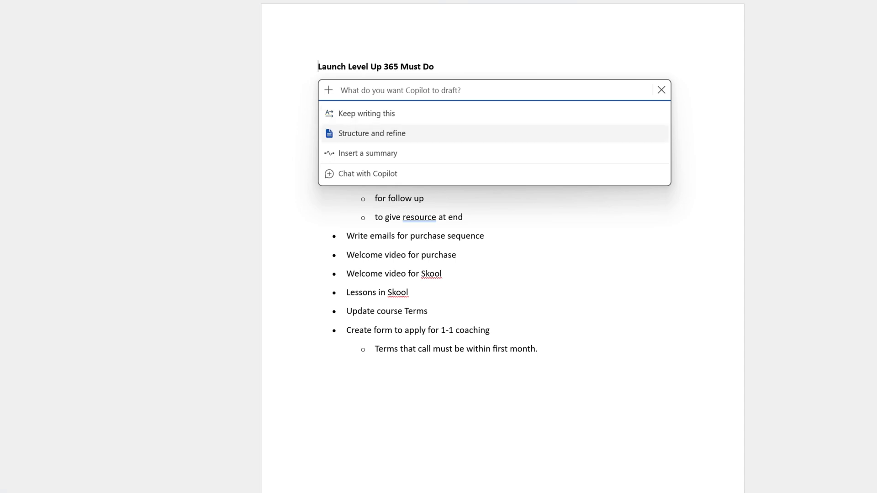
# - Run Copilot's Structure and refine to regroup tasks under headings like Webinar Preparation
pyautogui.press('Down')
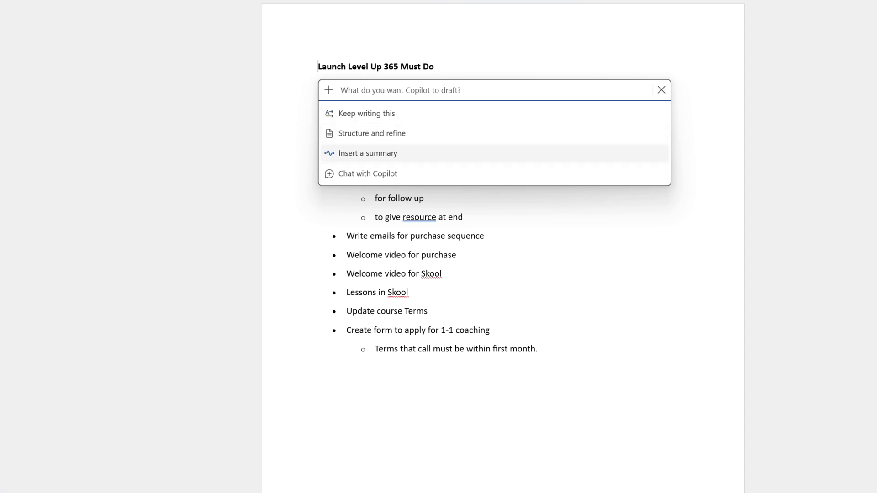
pyautogui.press('Up')
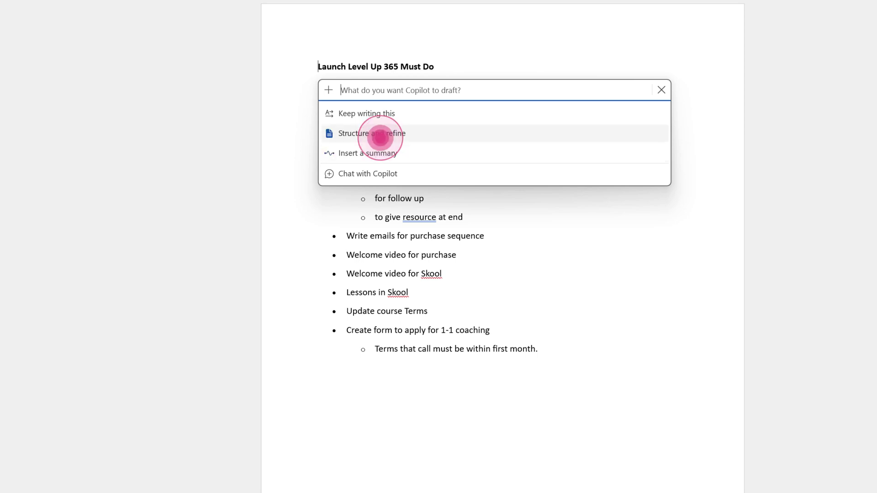
pyautogui.click(381, 132)
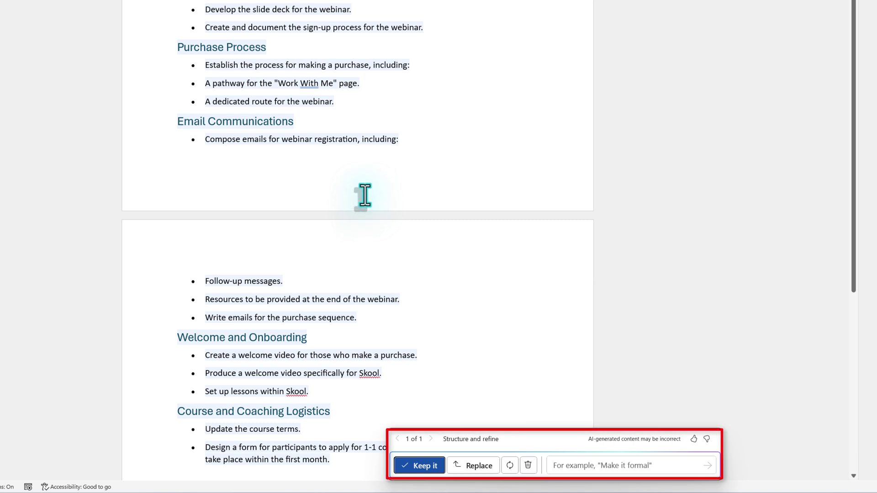
pyautogui.scroll(1, 395, 78)
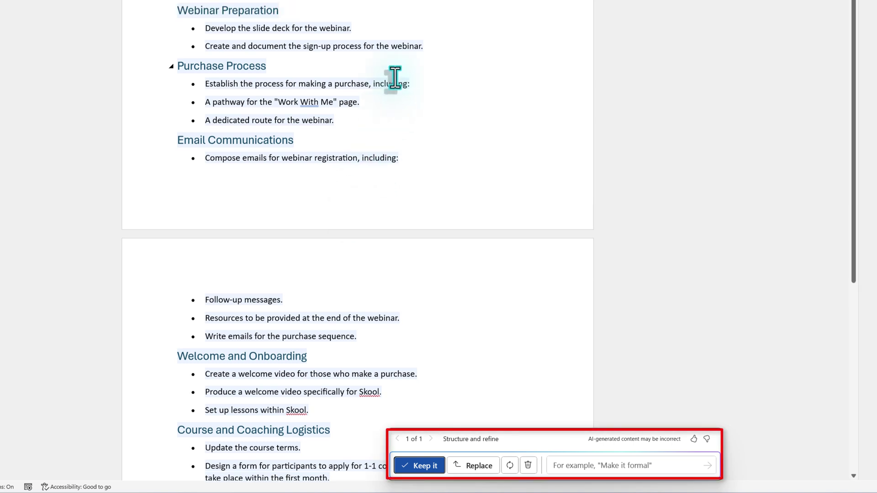
pyautogui.scroll(2, 394, 78)
pyautogui.scroll(2, 395, 78)
pyautogui.scroll(2, 394, 78)
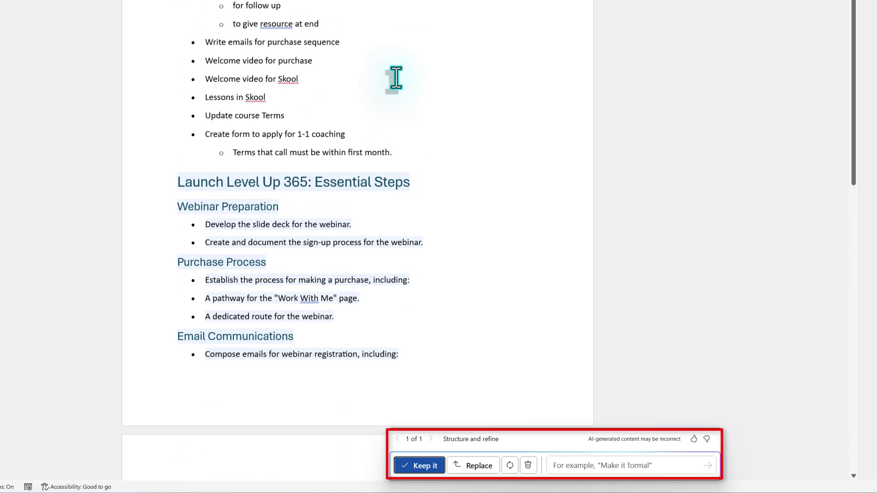
pyautogui.scroll(-2, 394, 79)
pyautogui.scroll(-1, 395, 79)
pyautogui.scroll(-2, 398, 78)
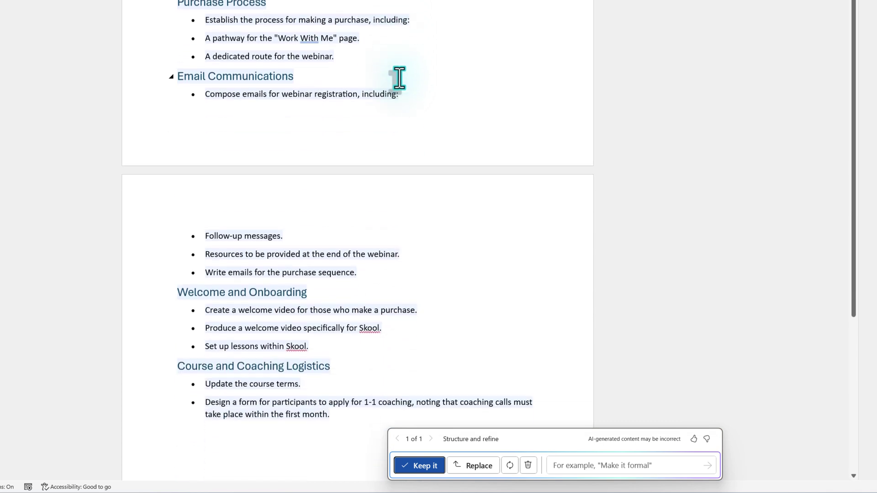
pyautogui.scroll(-1, 398, 78)
pyautogui.scroll(-1, 398, 78)
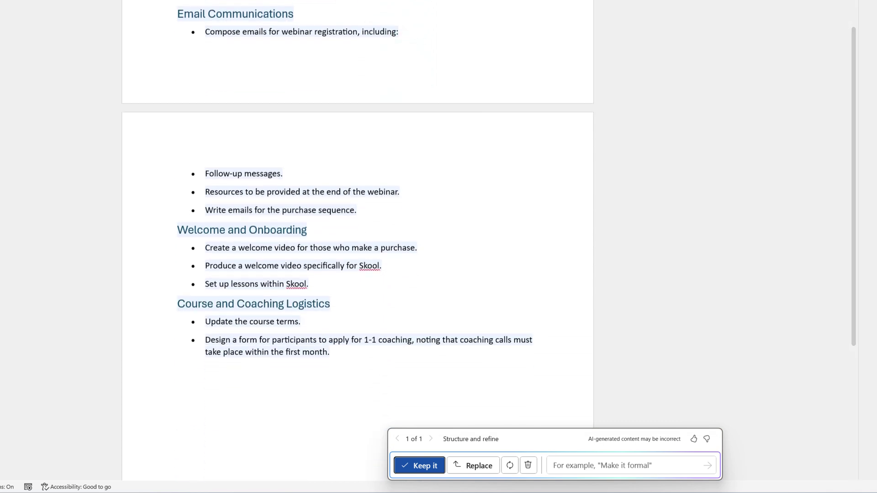